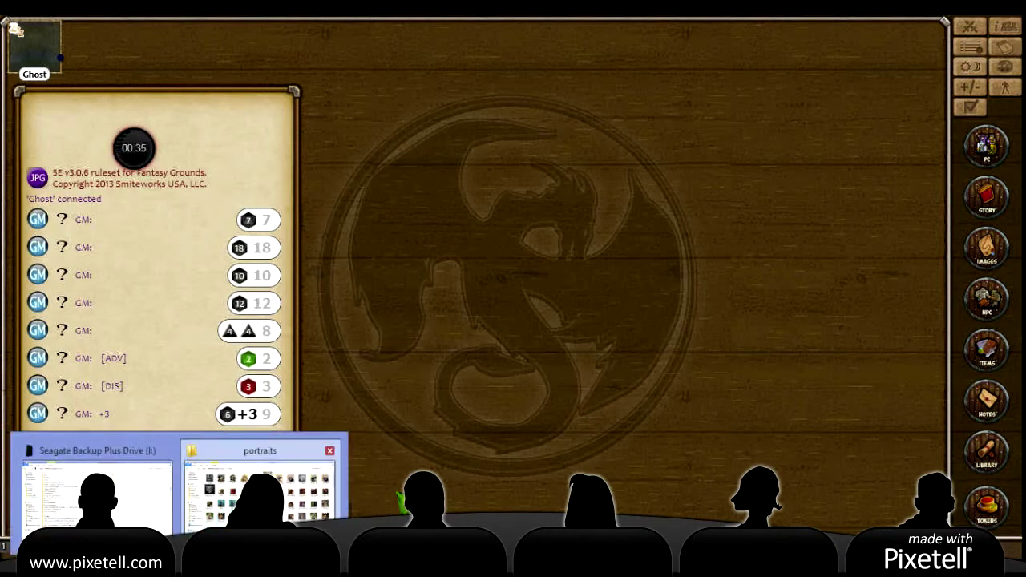
Check the combined properties of the 257 selected portraits in the backup drive's portraits folder
left_click(240, 505)
right_click(247, 125)
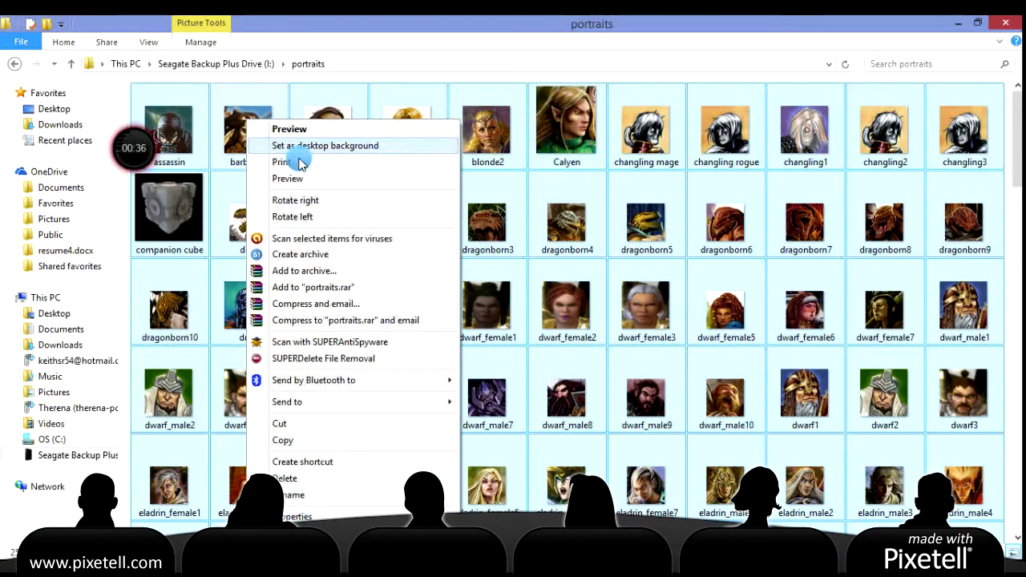
left_click(320, 495)
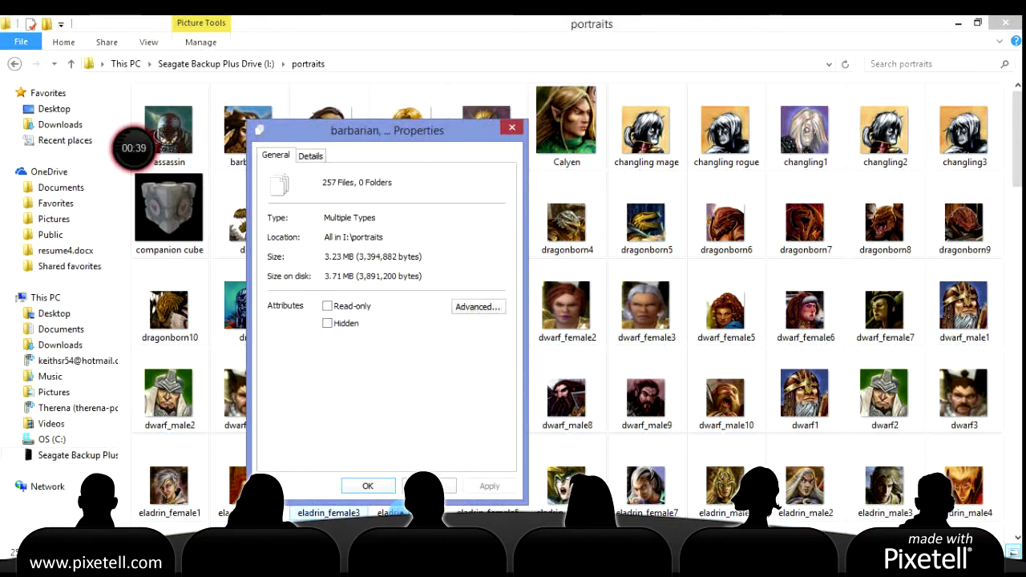
key("Return")
Confirm in its Properties that barbarian is an 11.0 KB PNG image
left_click(248, 124)
right_click(255, 106)
left_click(320, 550)
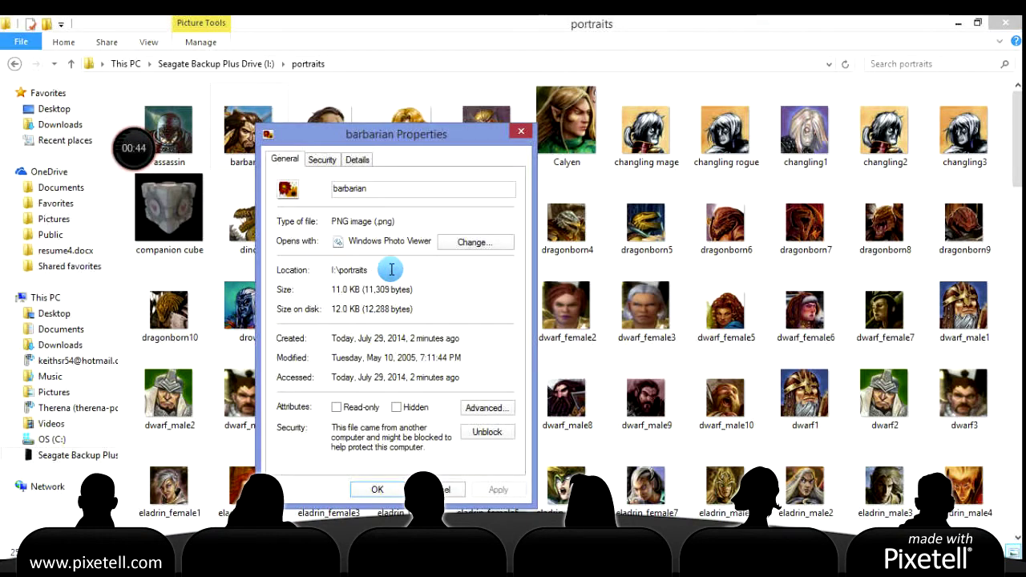
left_click(521, 131)
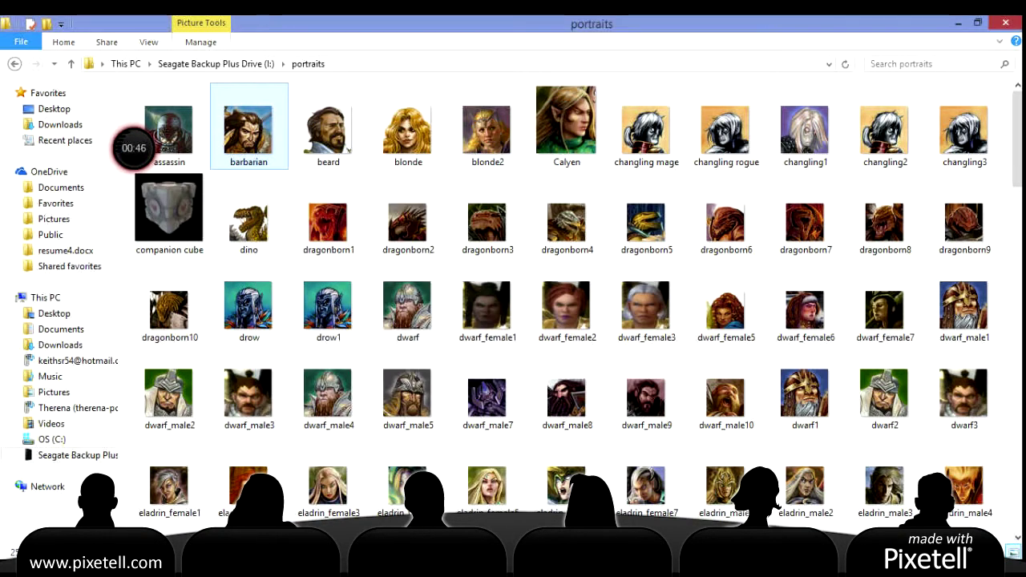
left_click(247, 565)
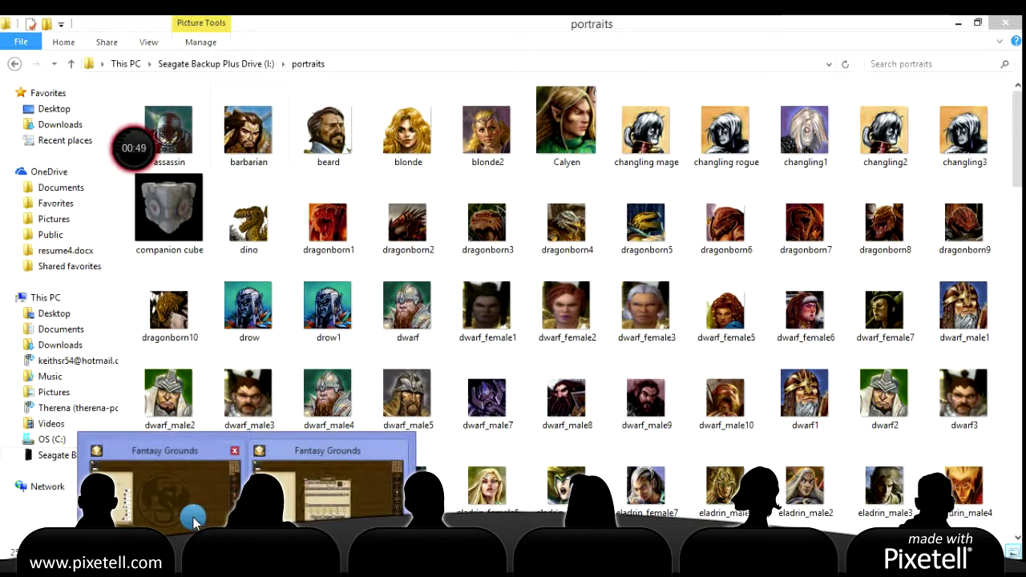
Close Ghost's character sheet and release Ghost through its portrait's radial menu
left_click(352, 505)
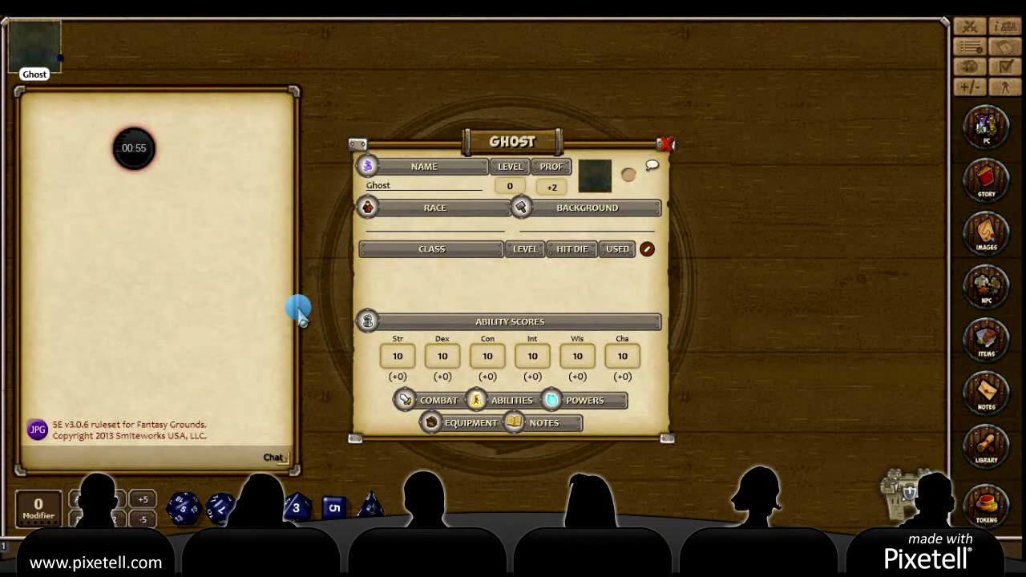
left_click(666, 143)
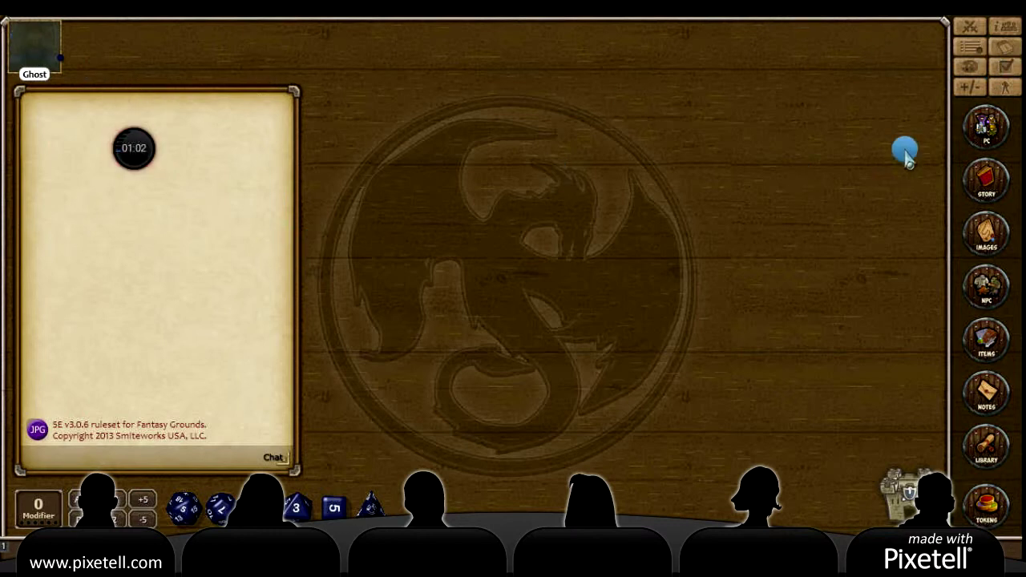
right_click(35, 44)
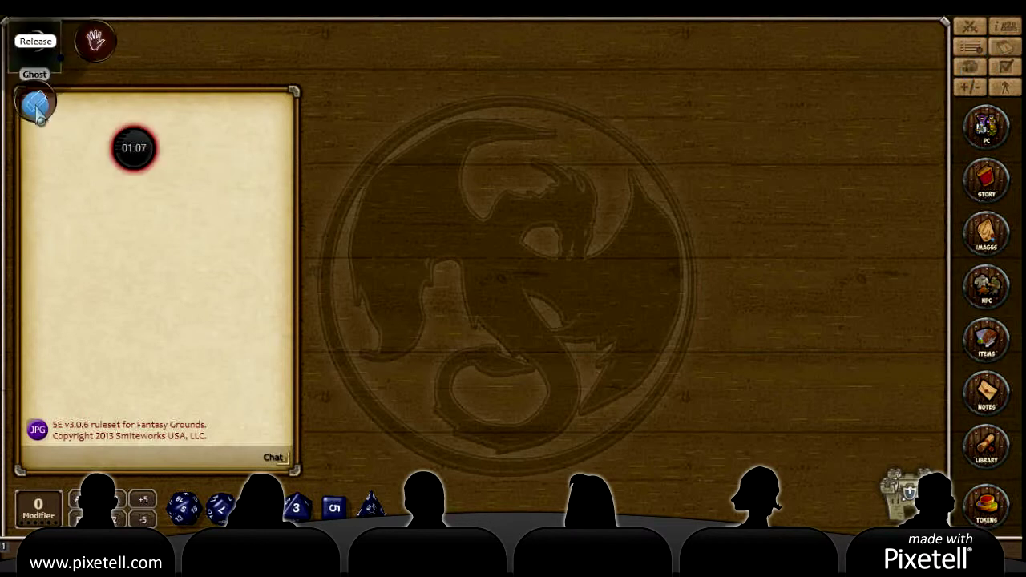
left_click(36, 101)
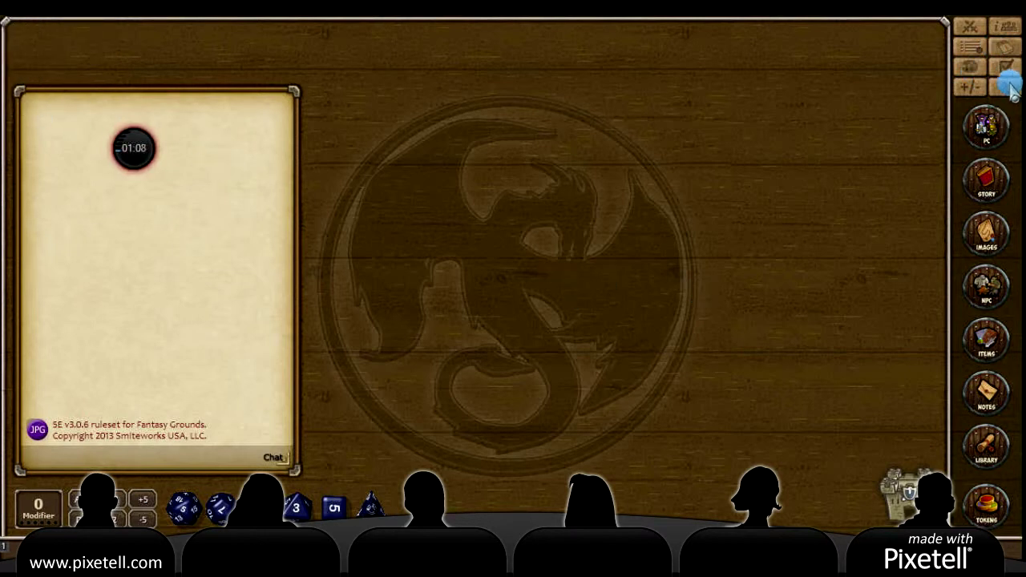
right_click(508, 199)
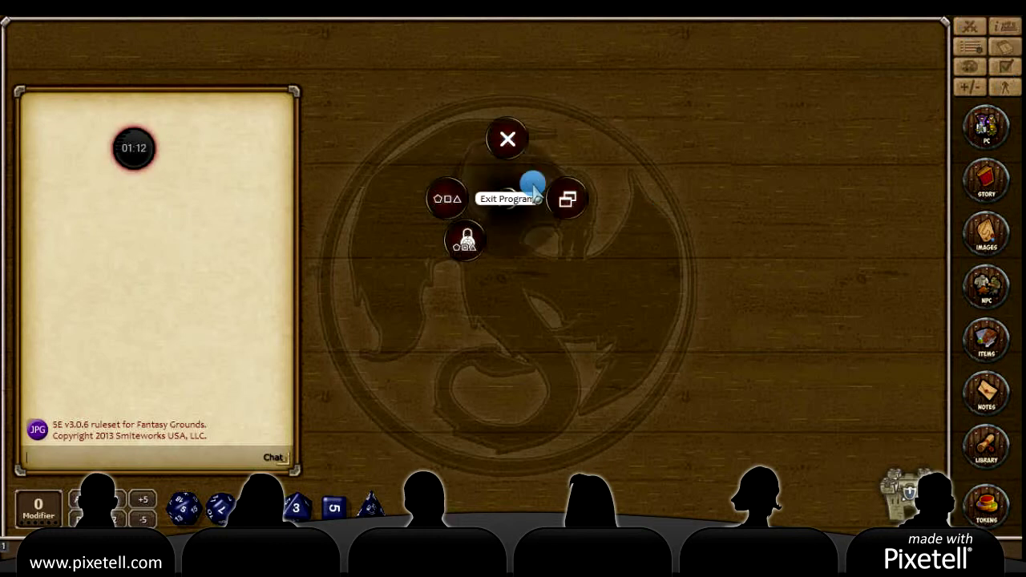
left_click(812, 237)
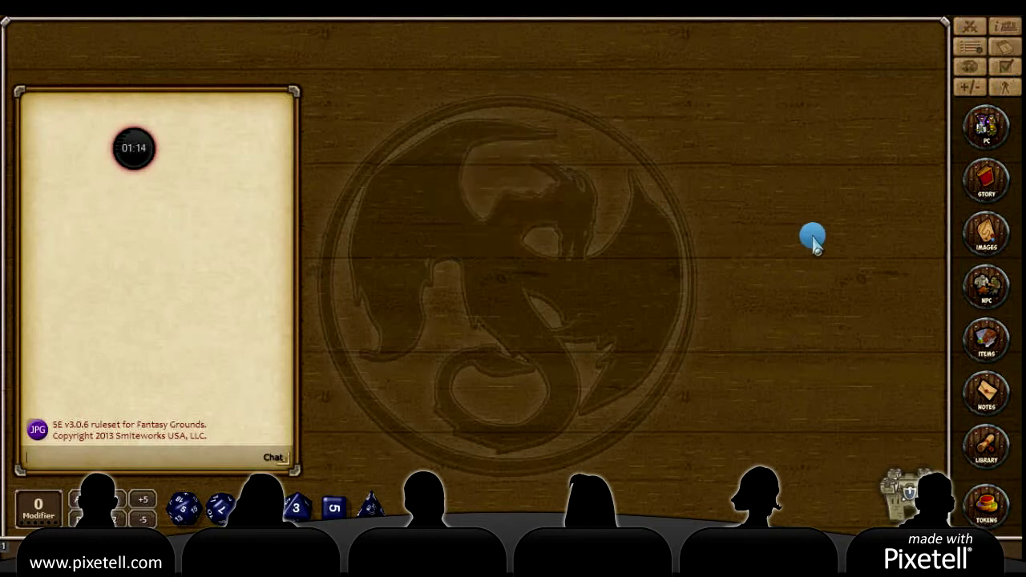
Pick Ghost again in the PC Character Selection window
left_click(986, 127)
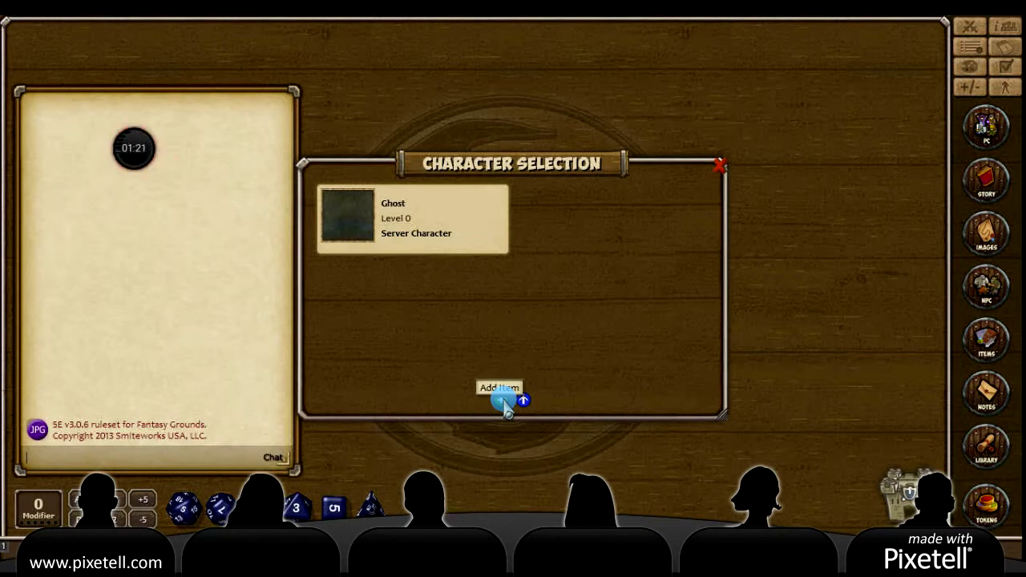
right_click(564, 222)
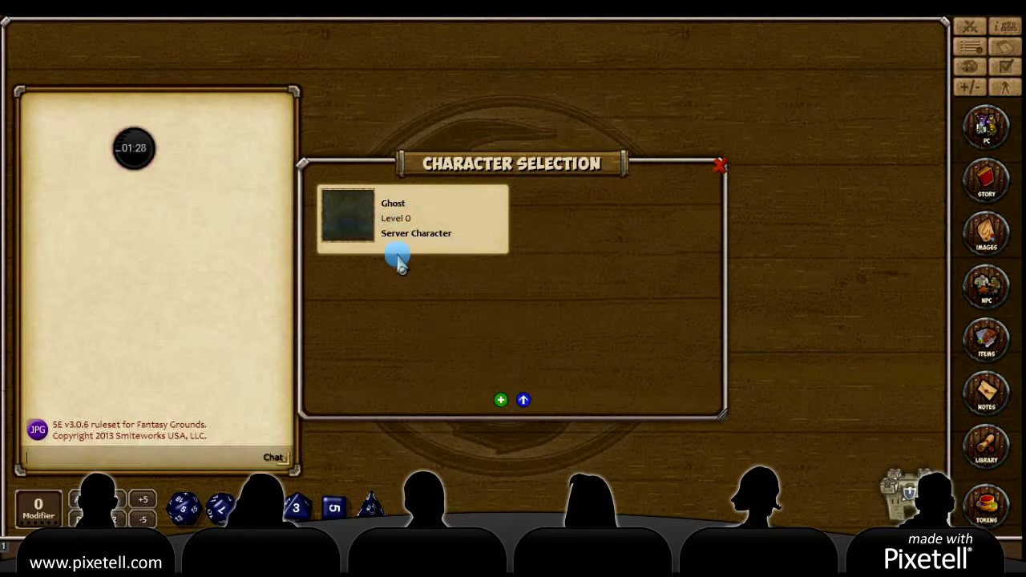
left_click(342, 221)
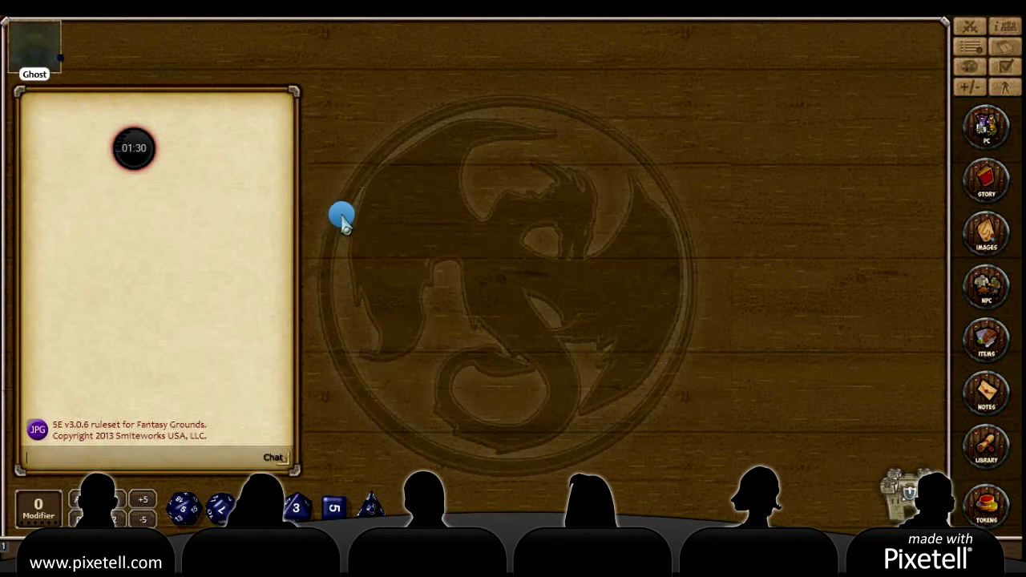
Open Ghost's character sheet and show its eight available portraits
double_click(29, 51)
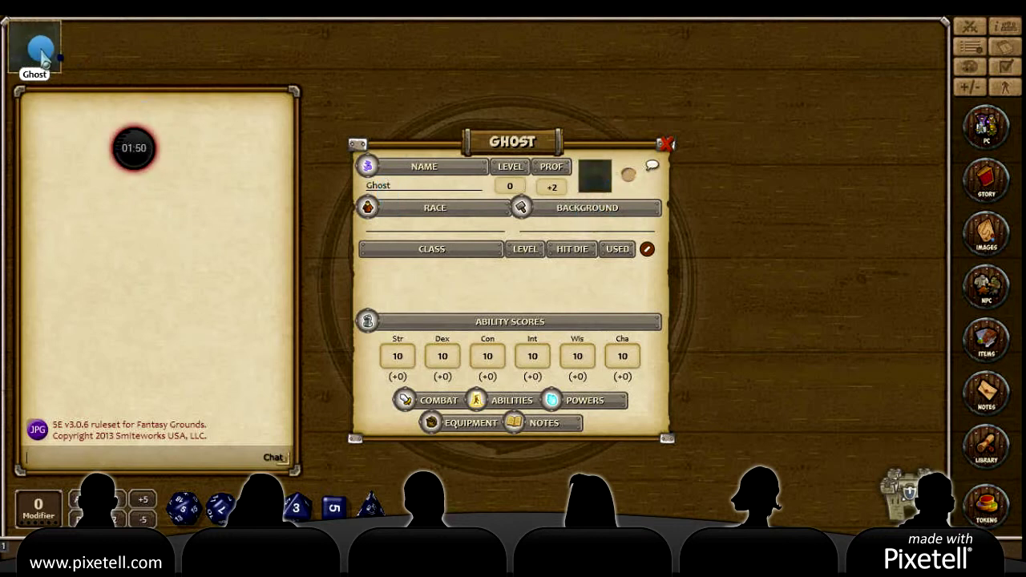
left_click(601, 181)
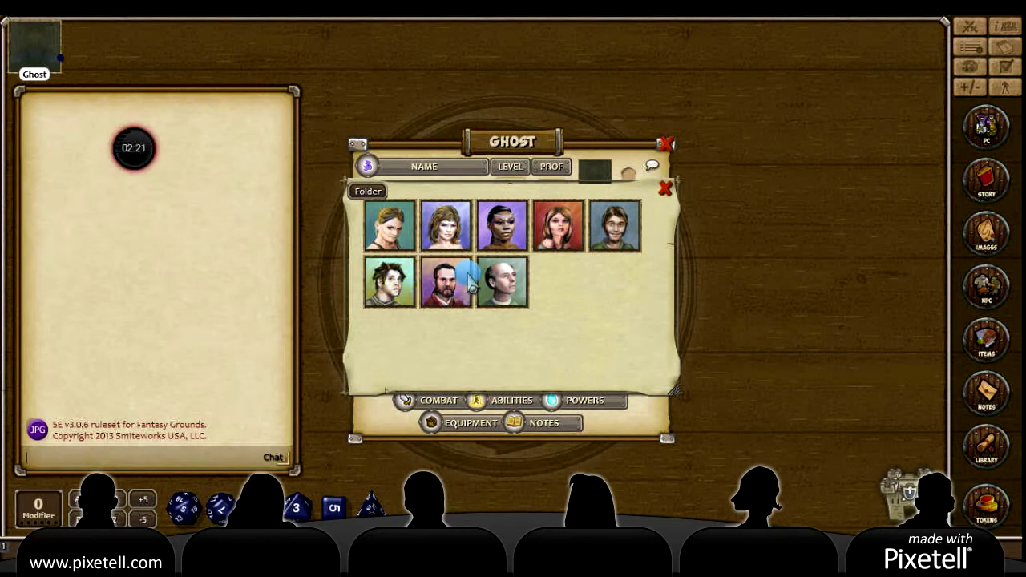
Open the AppData\Roaming\Fantasy Grounds\portraits folder and maximise its window
left_click(375, 198)
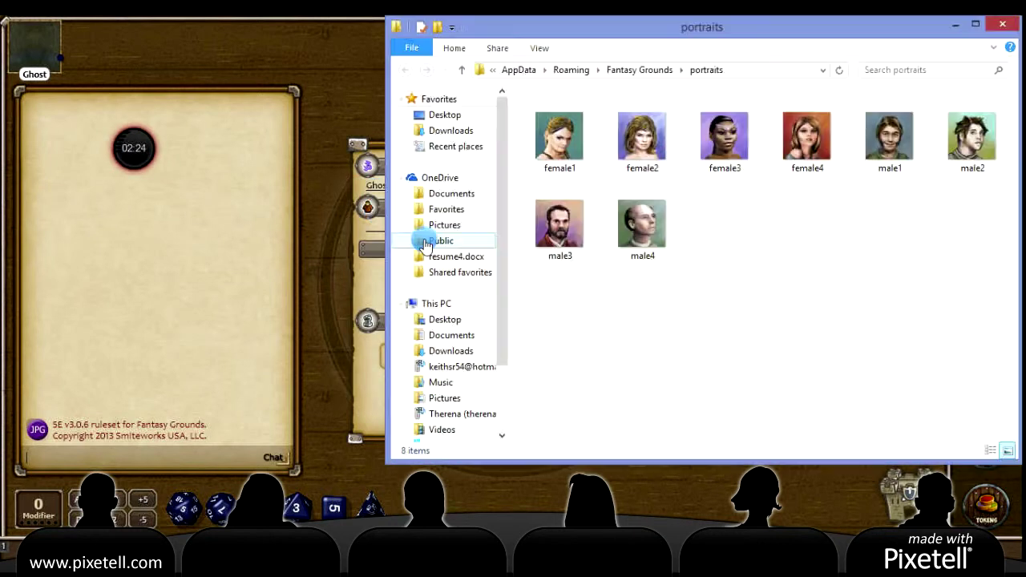
left_click_drag(806, 23, 660, 40)
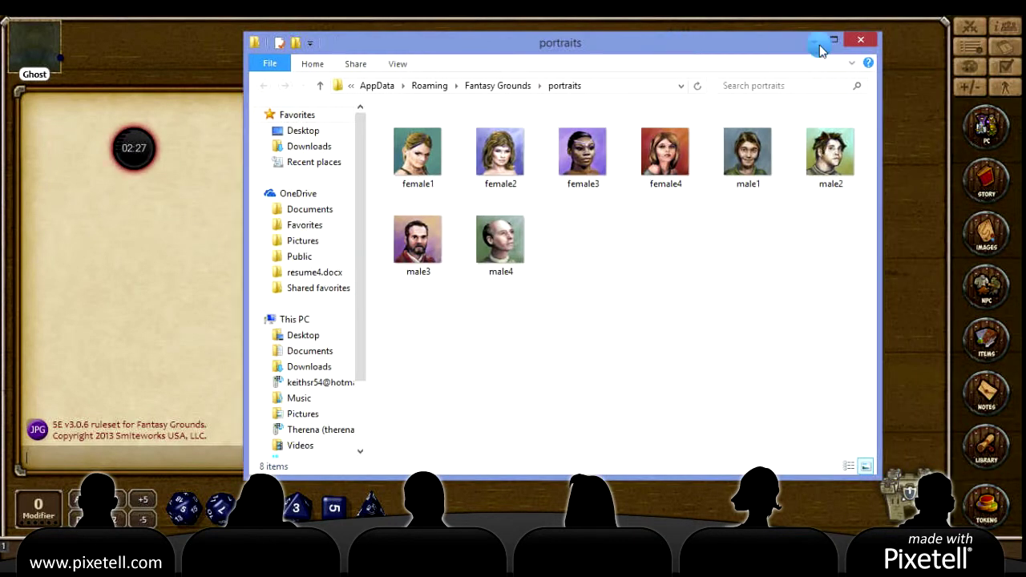
left_click(836, 39)
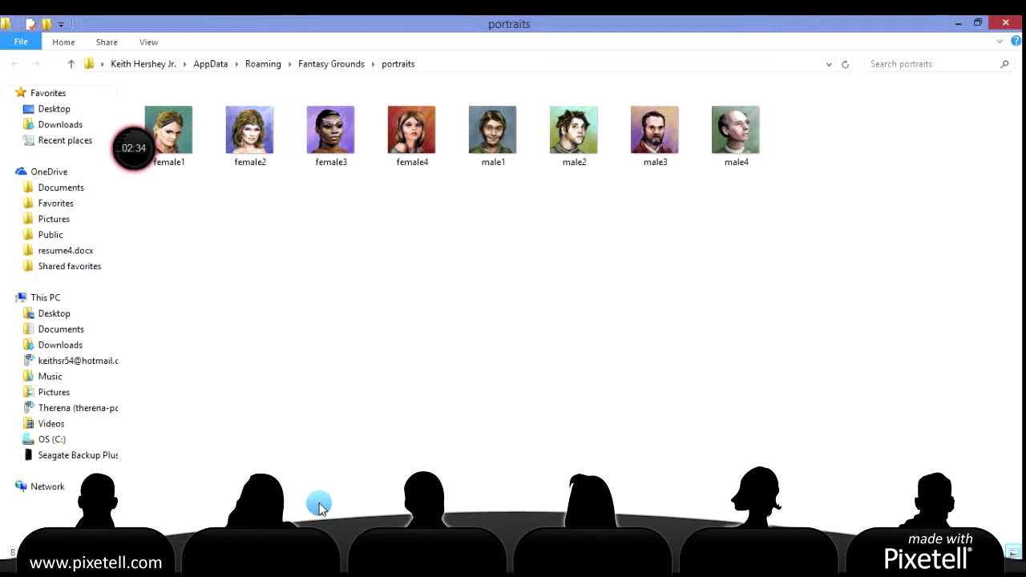
Select and copy all 257 portraits from the backup drive folder, then close it
mouse_move(260, 565)
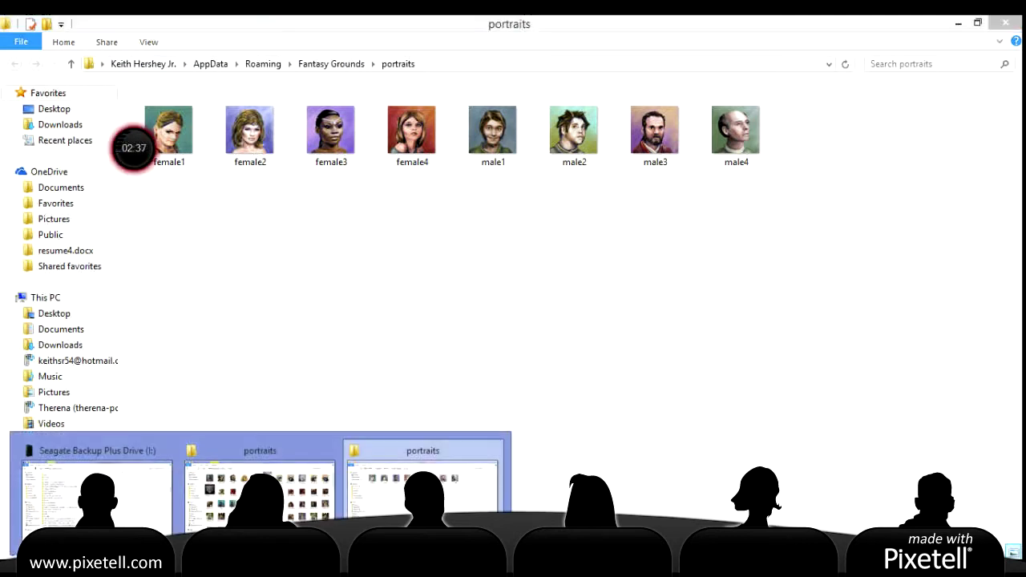
left_click(288, 513)
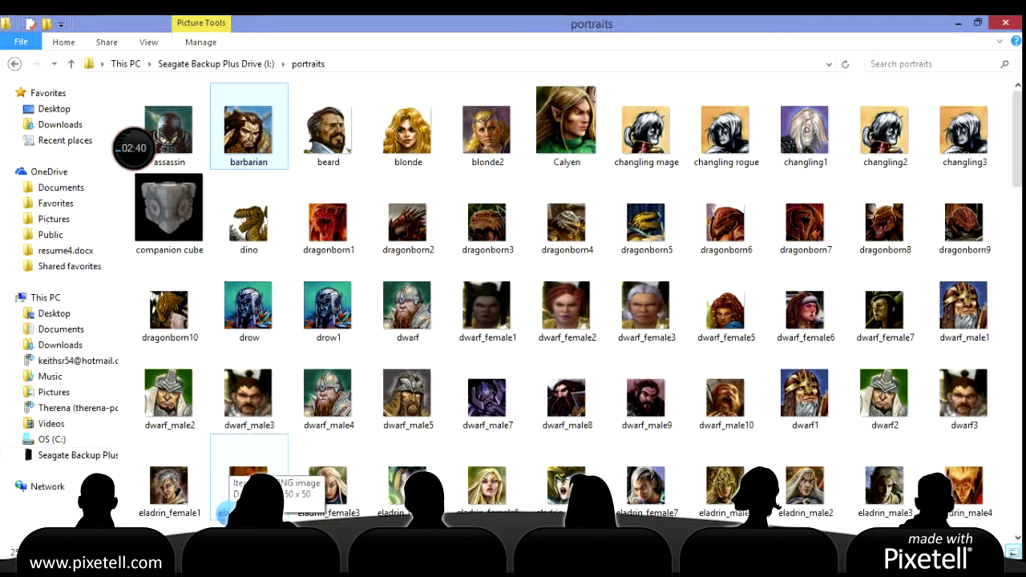
key("ctrl+a")
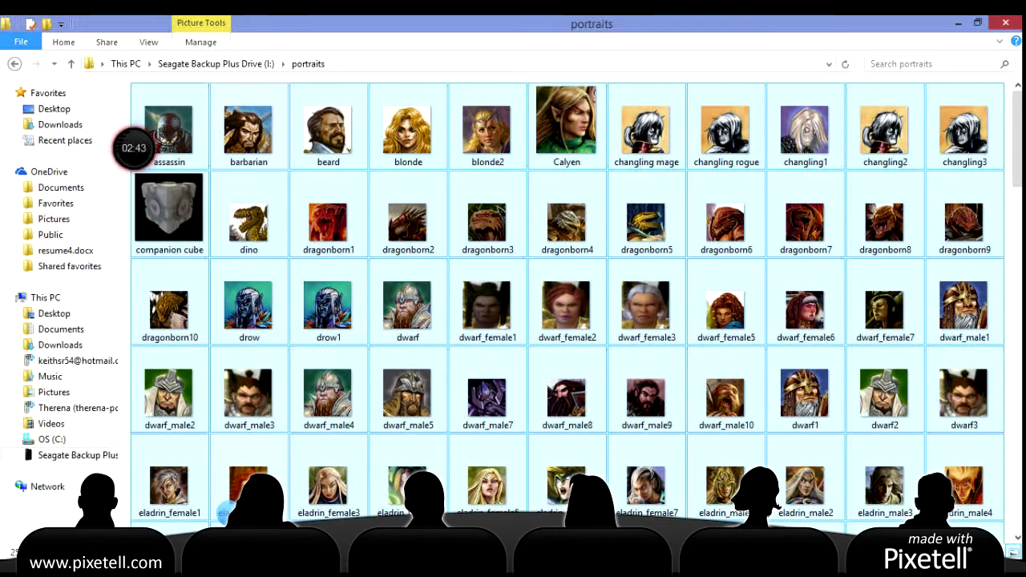
left_click(1005, 24)
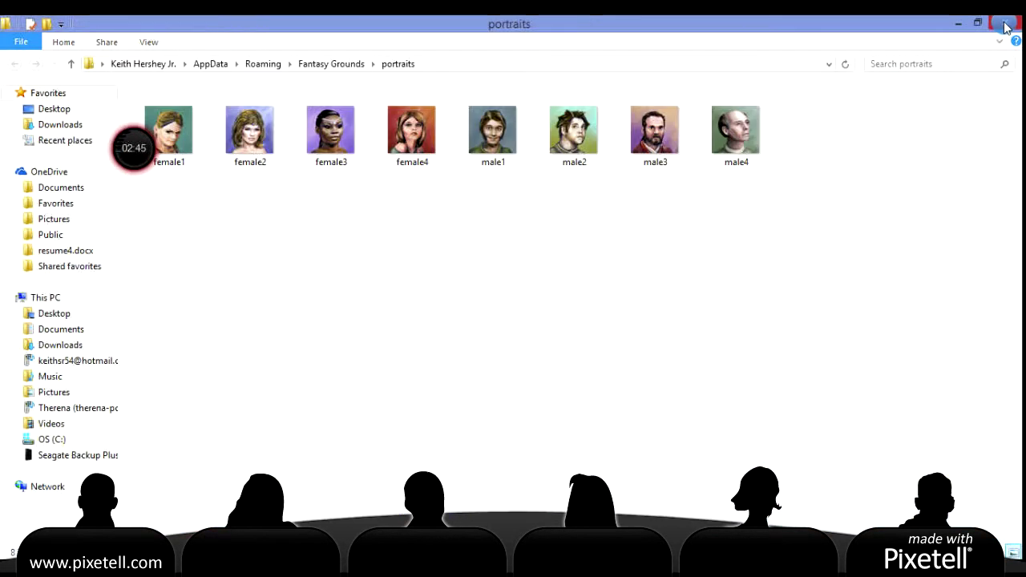
Paste the portraits into the Fantasy Grounds portraits folder, skipping same-named files
right_click(376, 254)
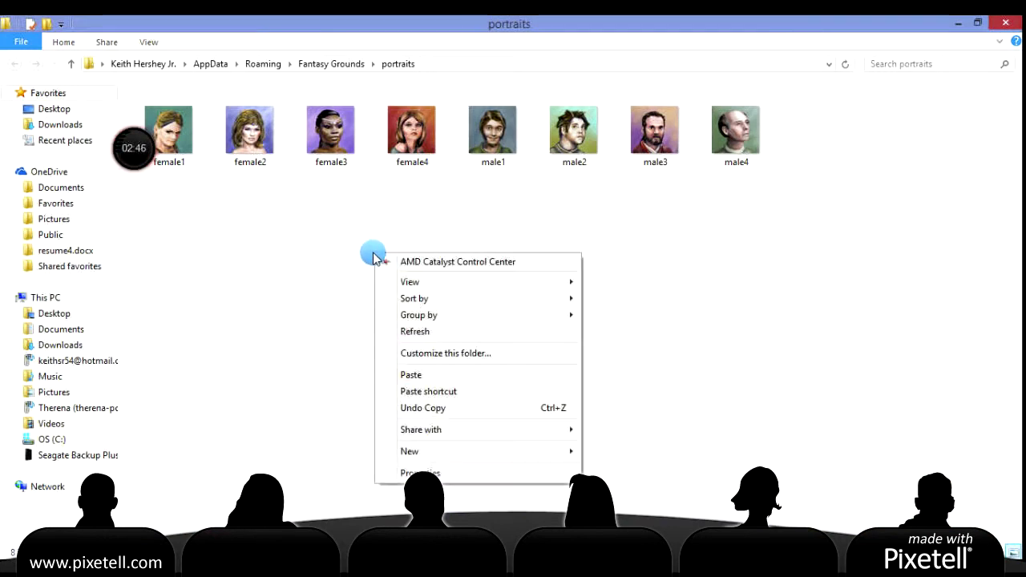
left_click(422, 380)
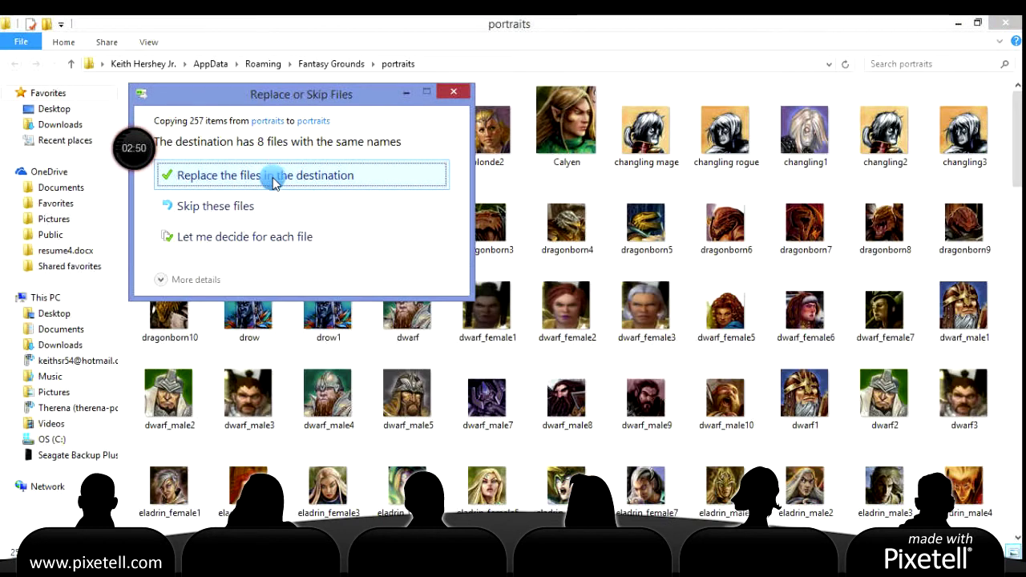
left_click(236, 210)
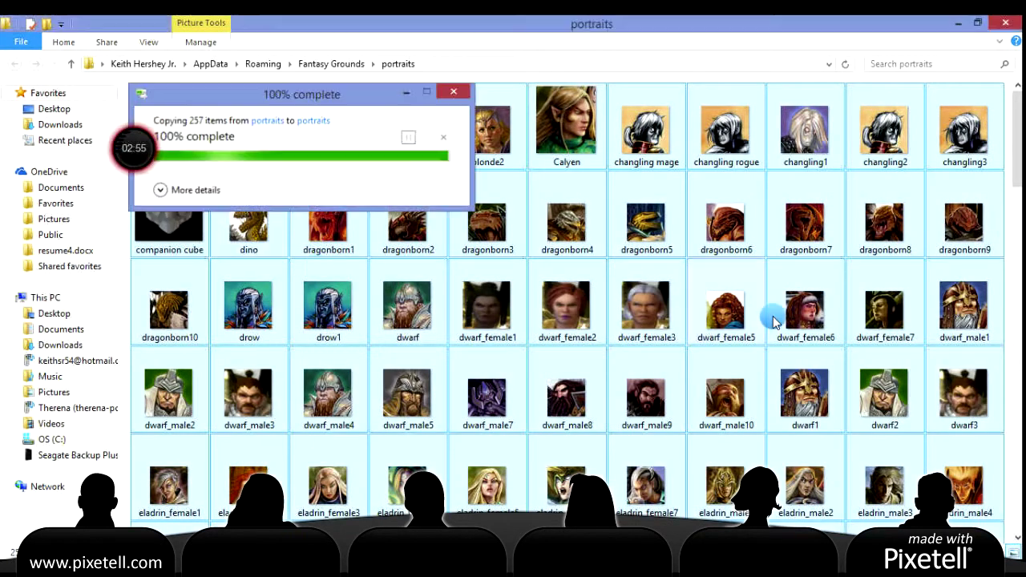
left_click_drag(1017, 144, 1018, 539)
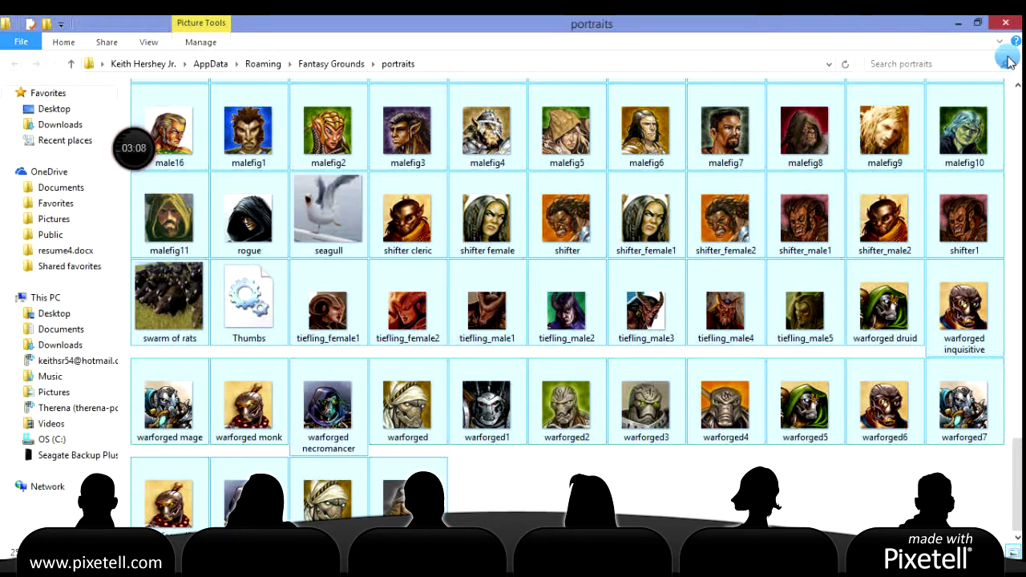
left_click(1007, 26)
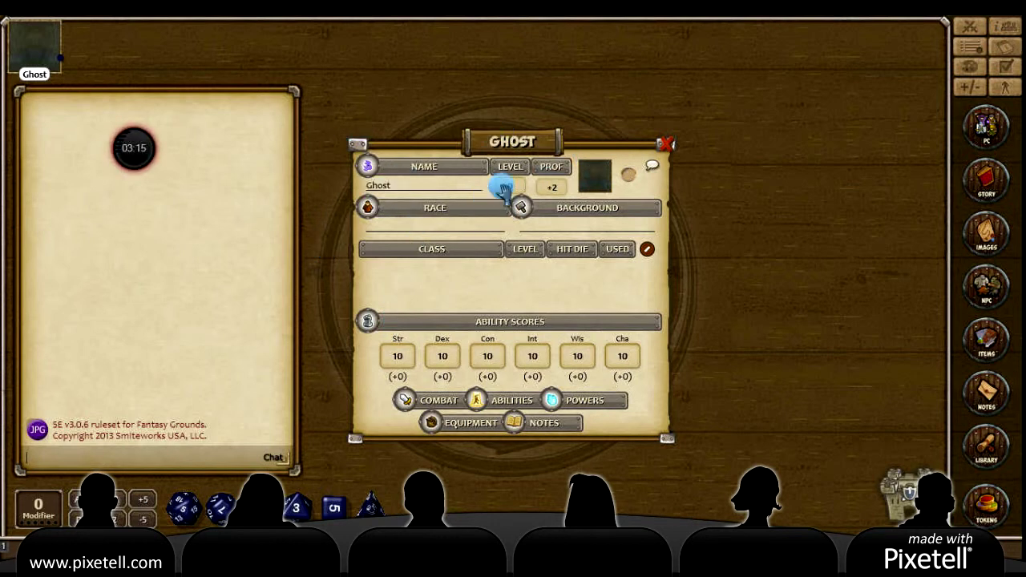
Choose an armoured warrior image from the new set as Ghost's portrait
left_click(596, 182)
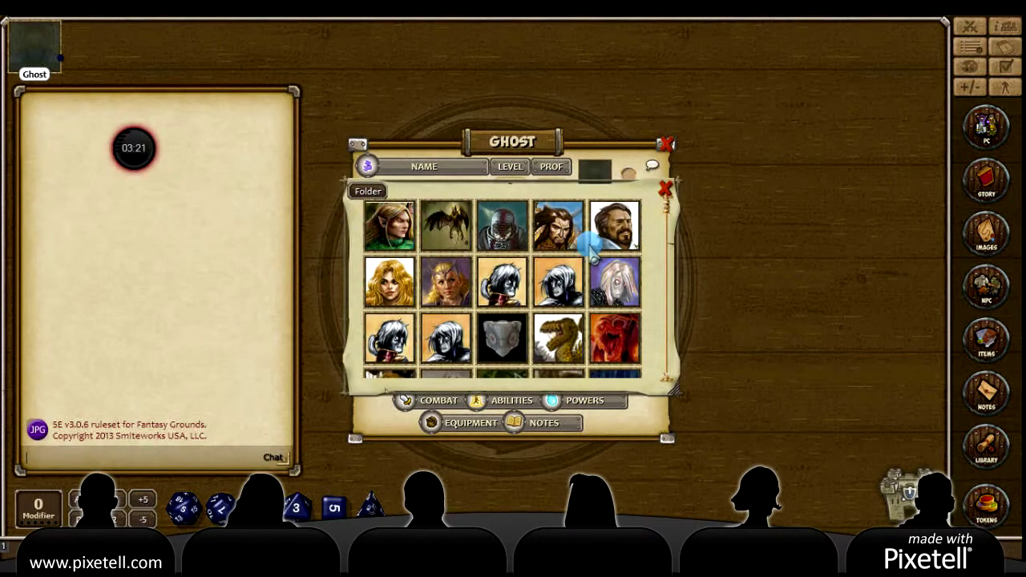
scroll(557, 276, "down", 3)
scroll(557, 277, "down", 3)
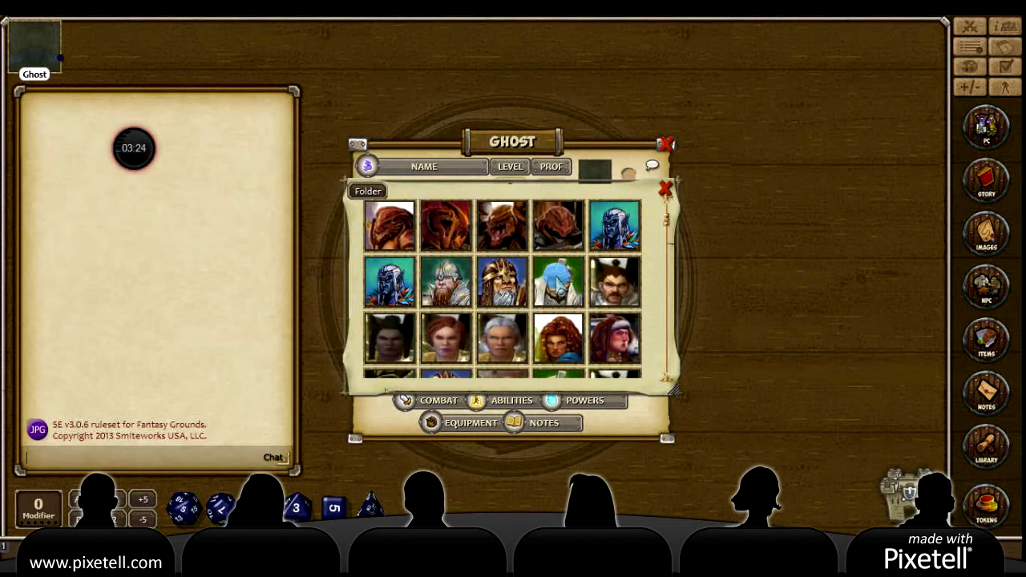
scroll(561, 282, "down", 3)
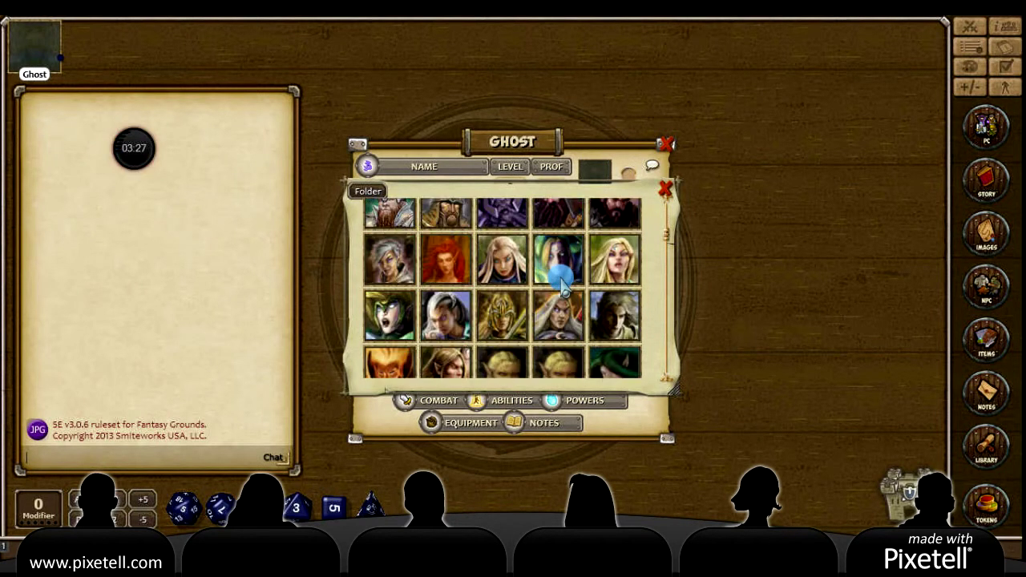
scroll(561, 282, "down", 3)
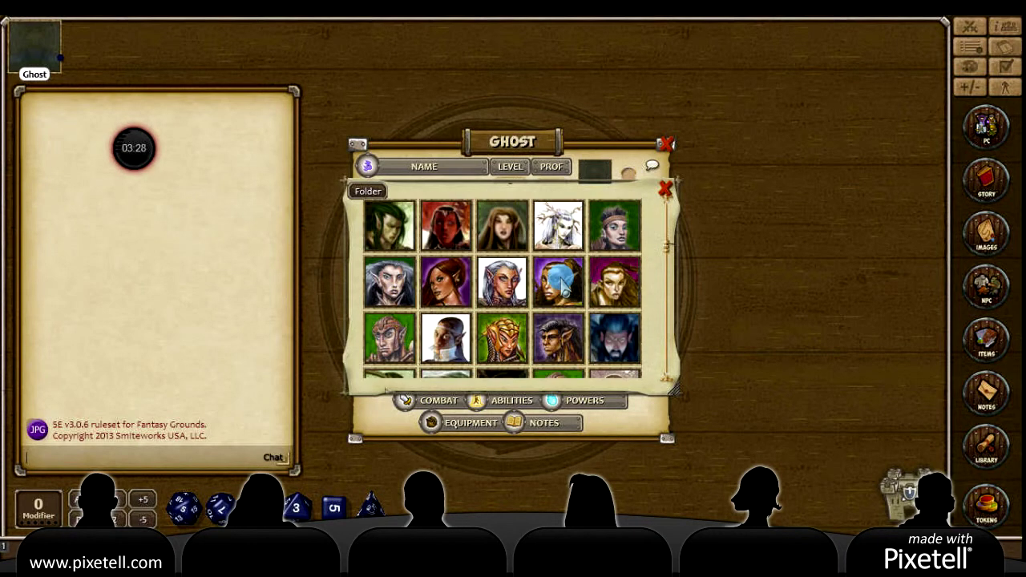
scroll(561, 283, "down", 3)
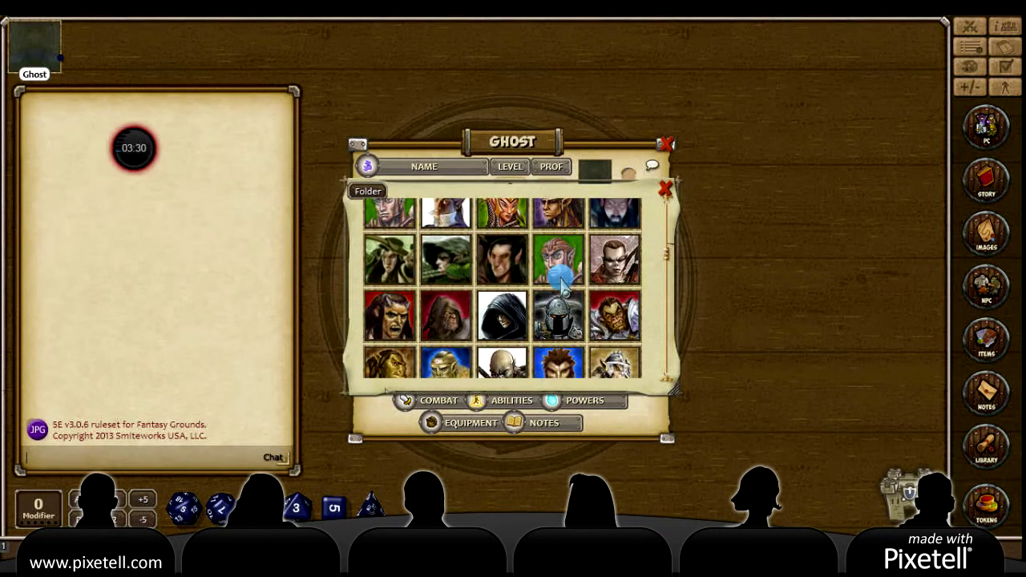
scroll(559, 276, "down", 3)
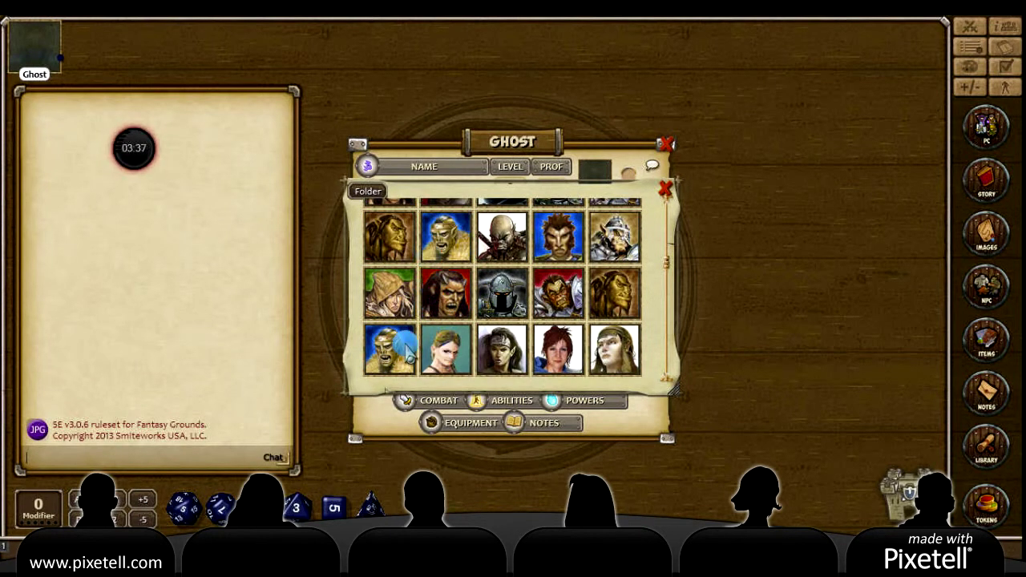
scroll(430, 319, "down", 1)
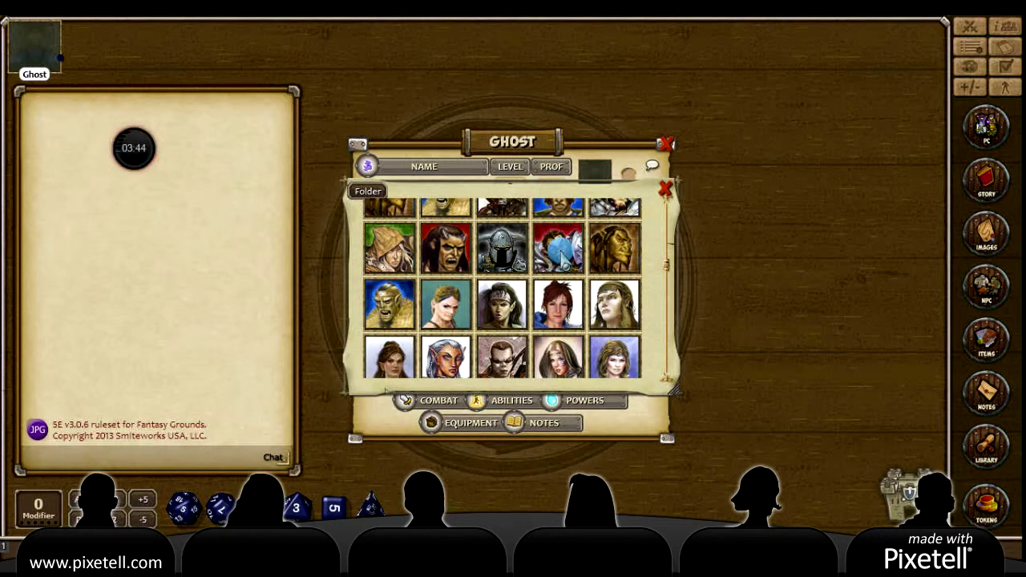
left_click(559, 250)
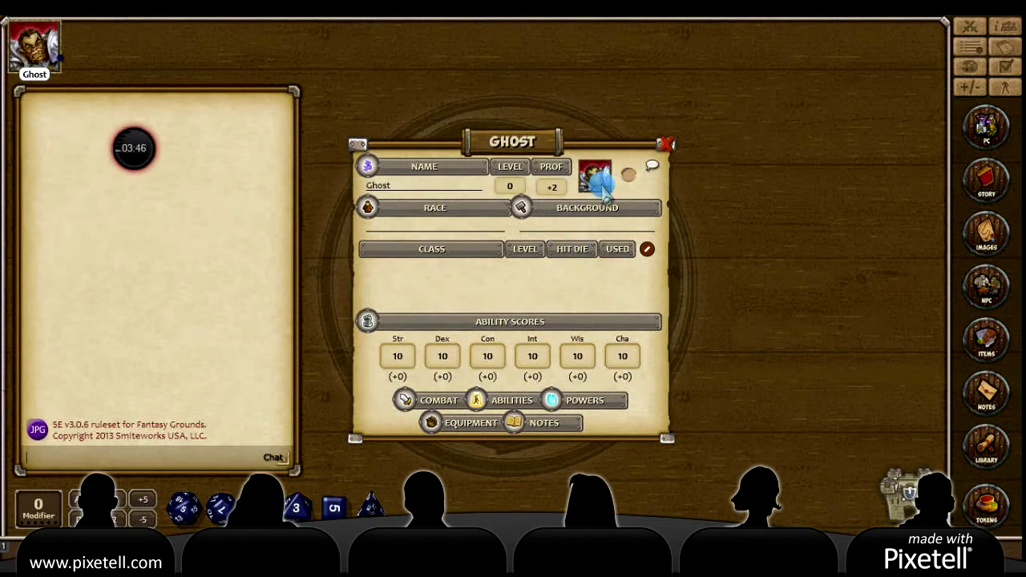